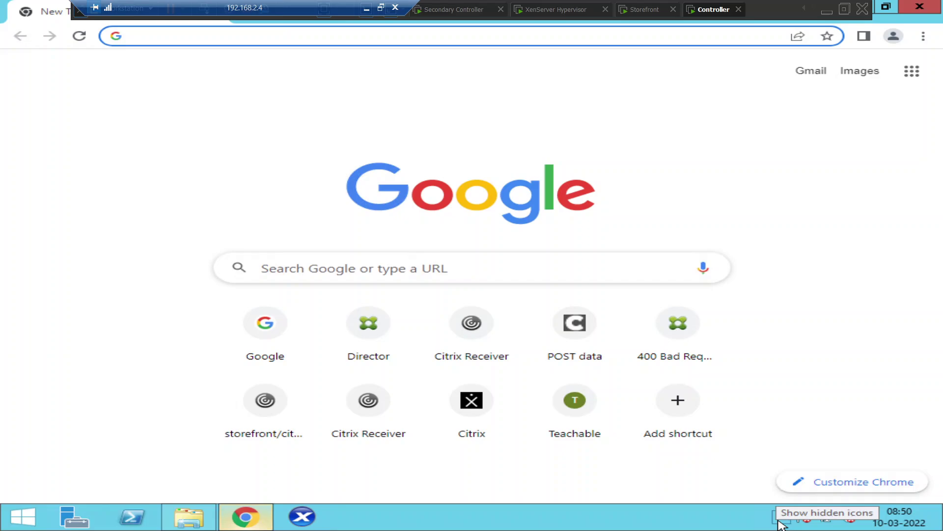
- Run Check for Updates from the Citrix Workspace tray icon, revealing release 22.2.0.4525
left_click(782, 520)
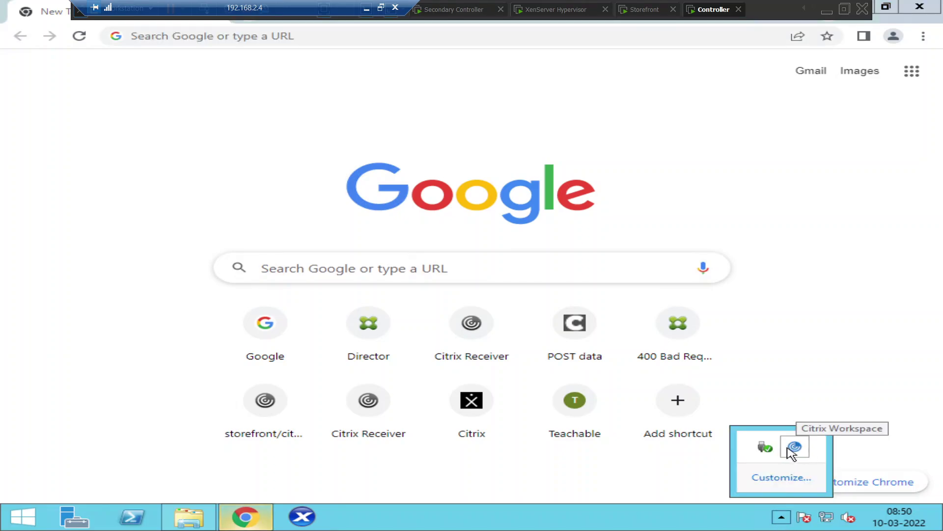
right_click(798, 451)
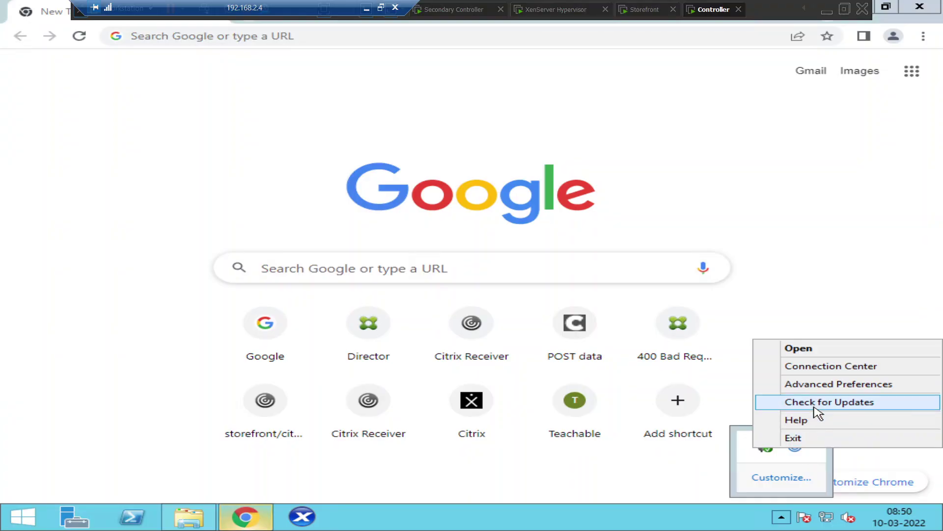
left_click(848, 409)
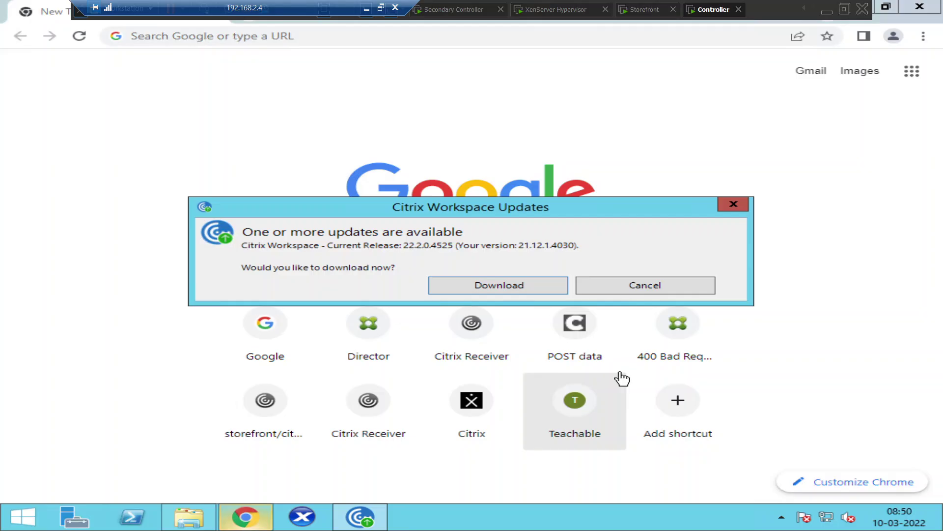
- Download the 22.2.0.4525 update while minimising Chrome and closing File Explorer
left_click(523, 291)
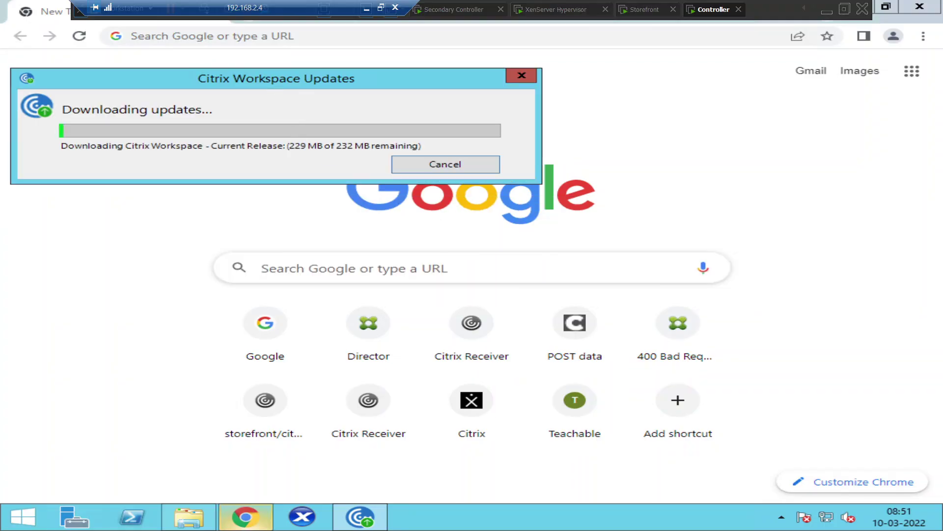
left_click_drag(272, 83, 439, 142)
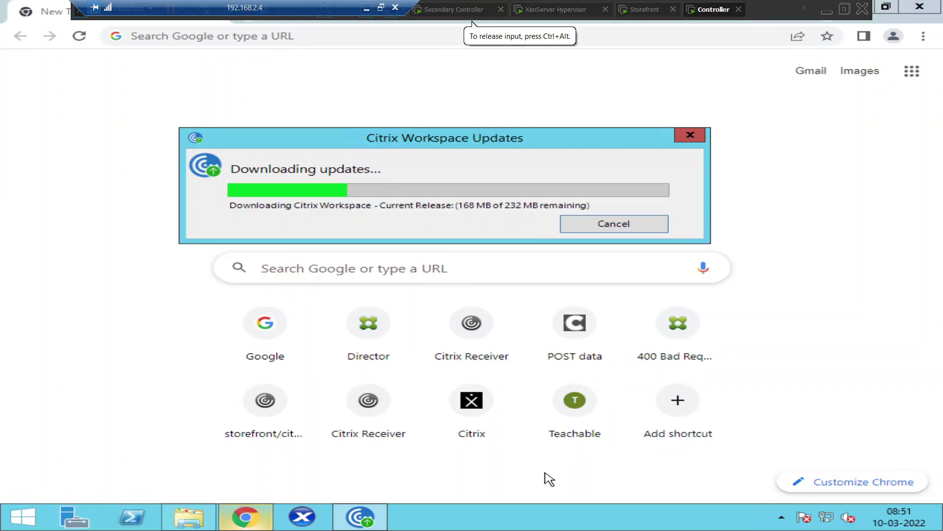
left_click(258, 520)
left_click(258, 519)
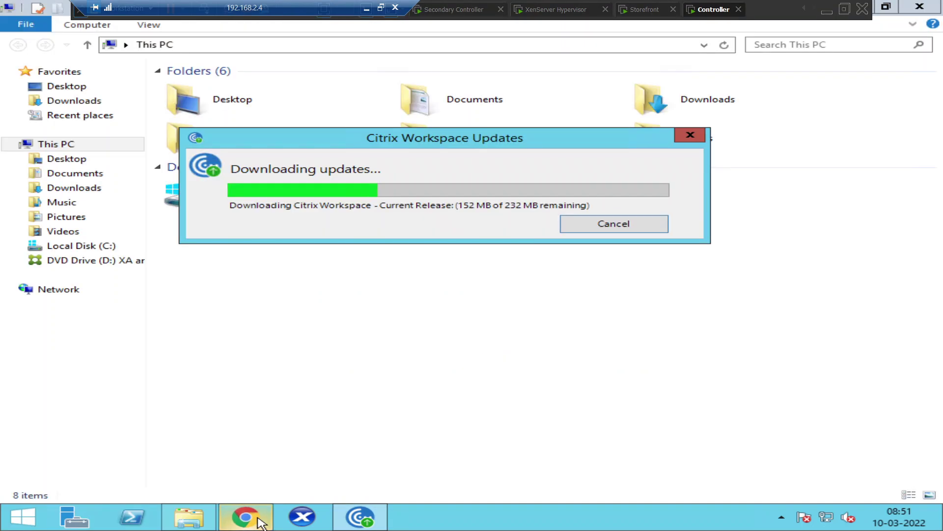
left_click(934, 11)
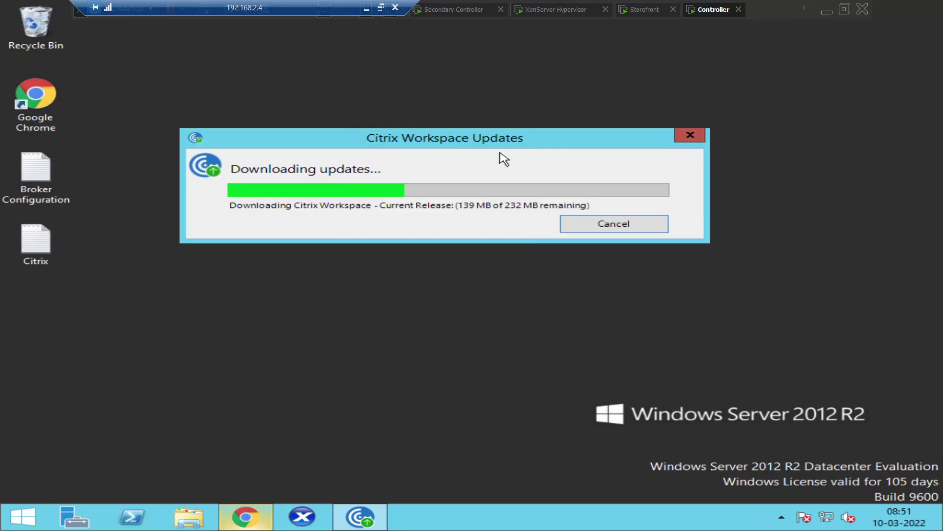
mouse_move(505, 144)
left_mouse_down()
mouse_move(579, 186)
mouse_move(621, 232)
left_mouse_up()
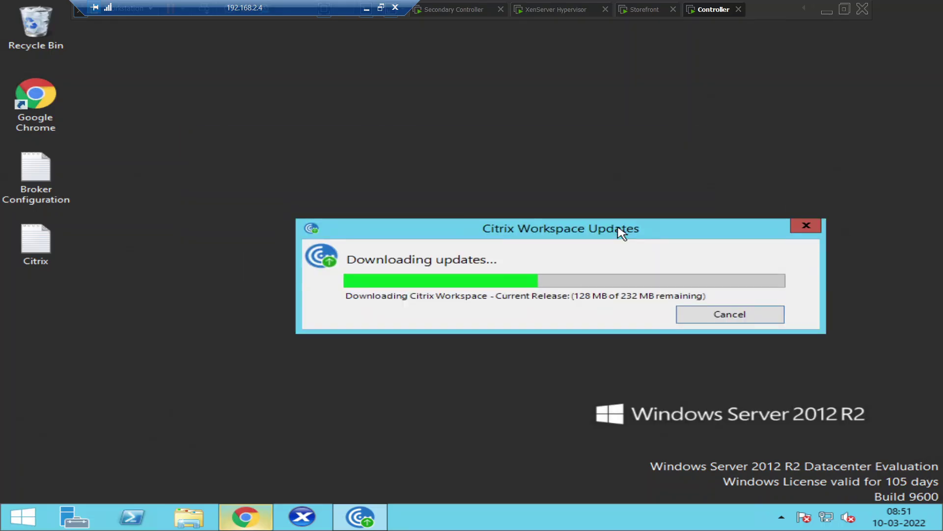
left_click_drag(619, 232, 561, 138)
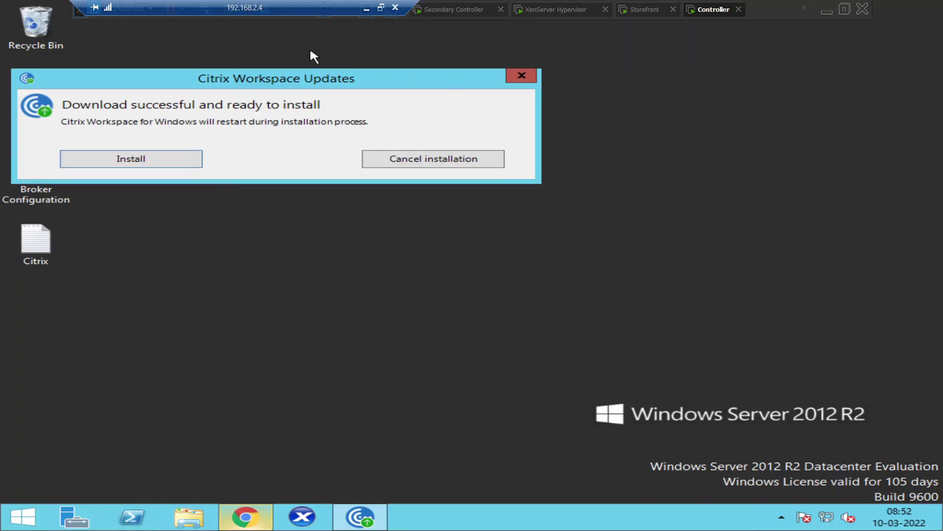
- Install the downloaded 22.2.0.4525 update and wait for the success message
left_click_drag(280, 82, 512, 113)
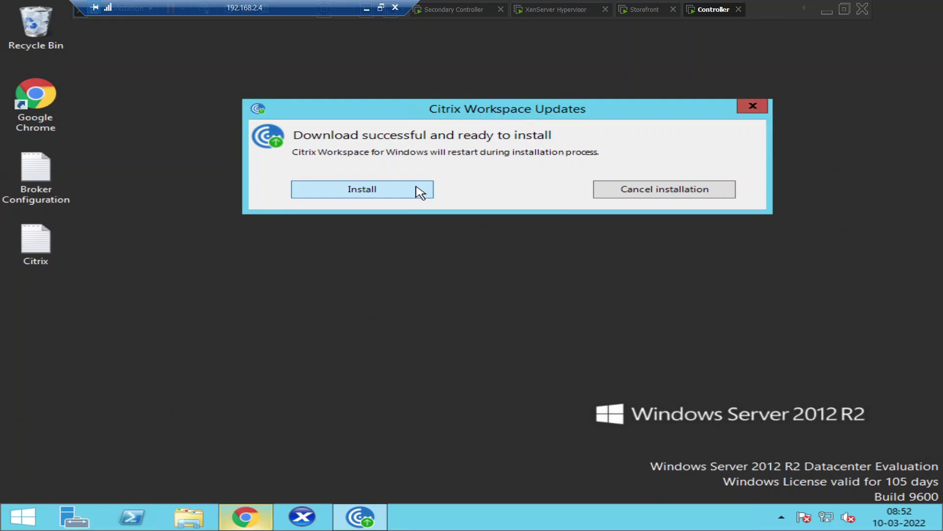
left_click(395, 194)
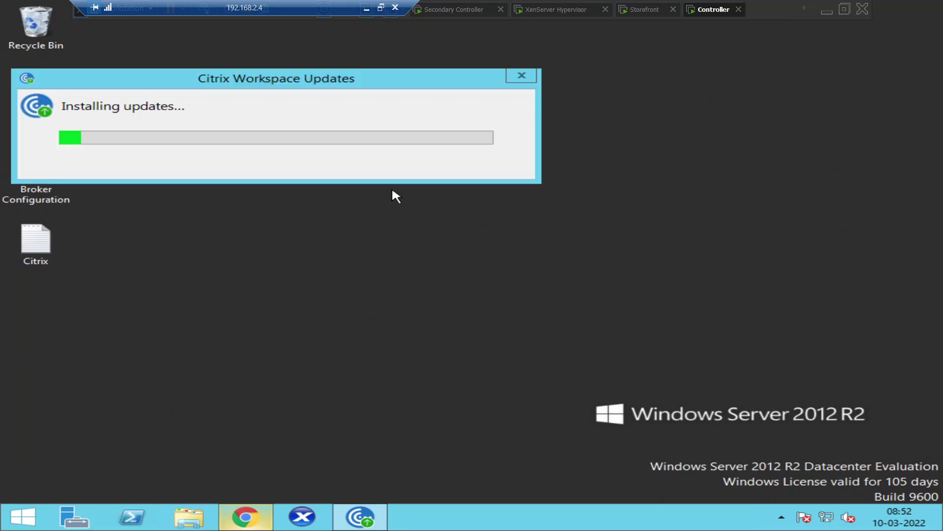
left_click_drag(332, 87, 551, 149)
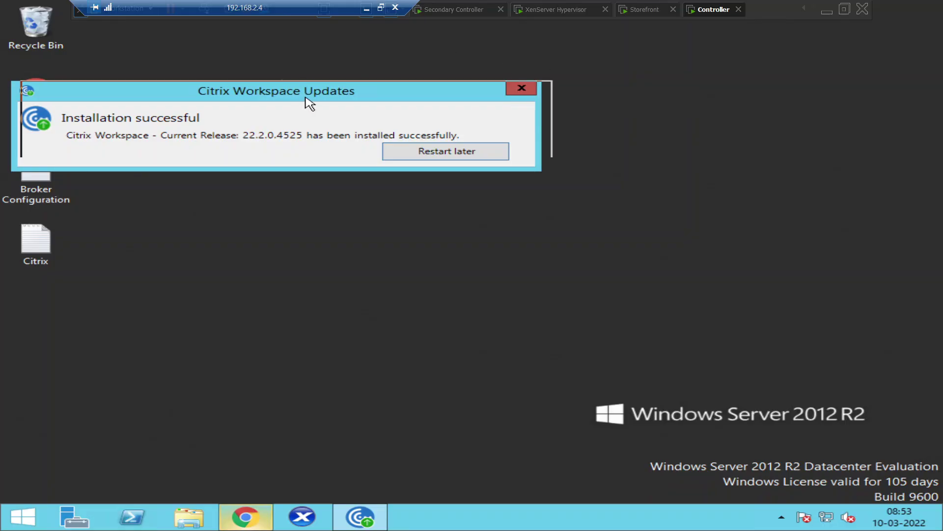
- Dismiss the installation-success notice with Restart later
left_click_drag(547, 134, 549, 138)
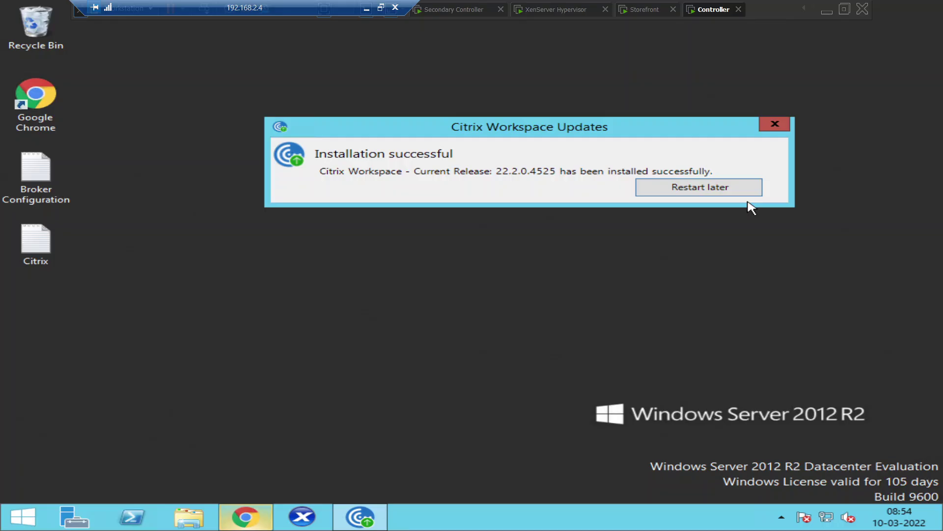
left_click(697, 193)
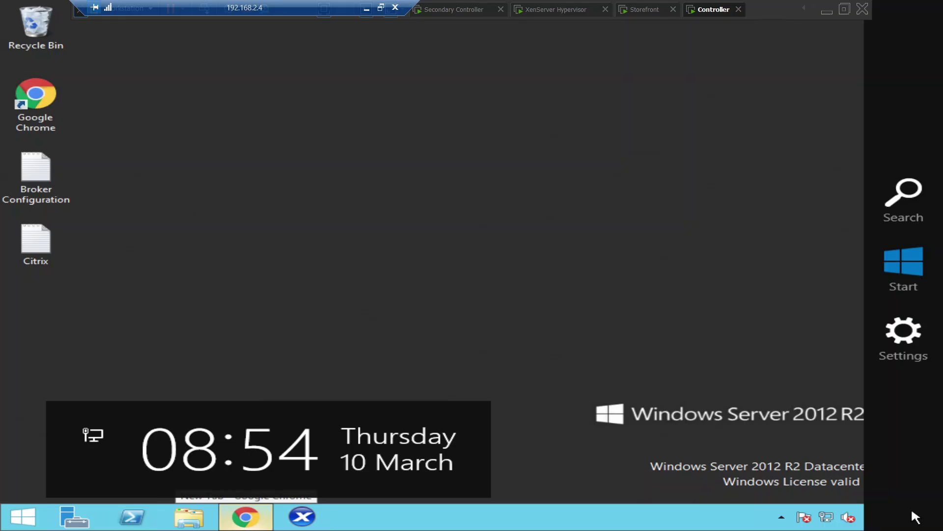
- Restart the server from the Start power menu with reason Other (Unplanned)
left_click(897, 272)
left_click(828, 58)
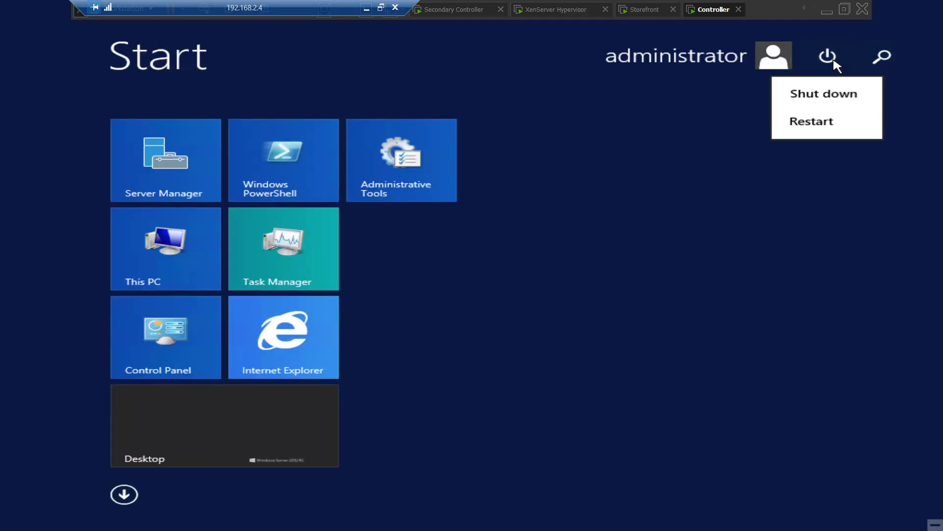
left_click(833, 123)
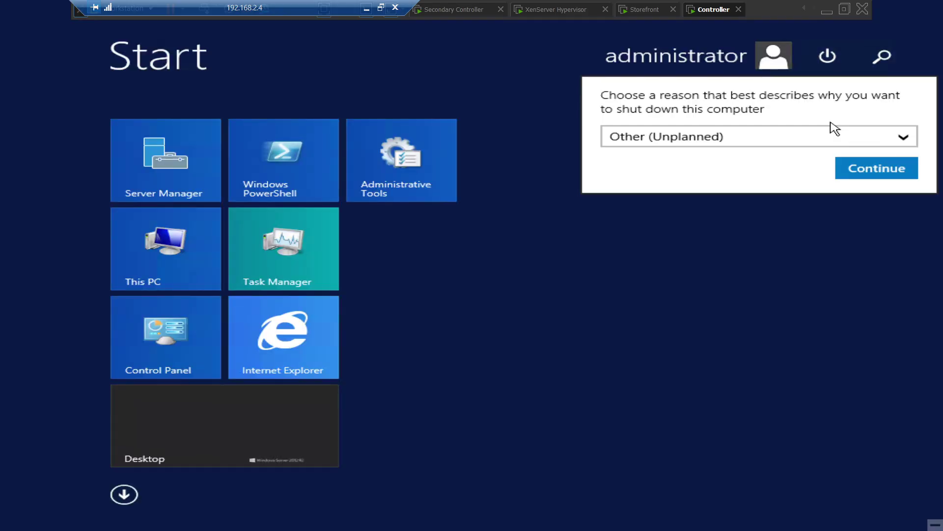
left_click(866, 168)
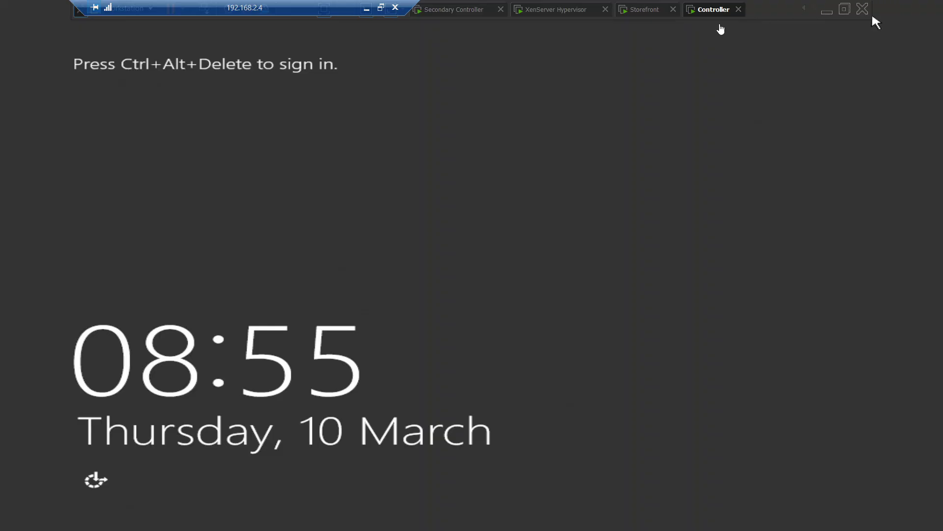
- Send Ctrl+Alt+Del to the Controller and sign in with the administrator password
right_click(707, 16)
left_click(745, 74)
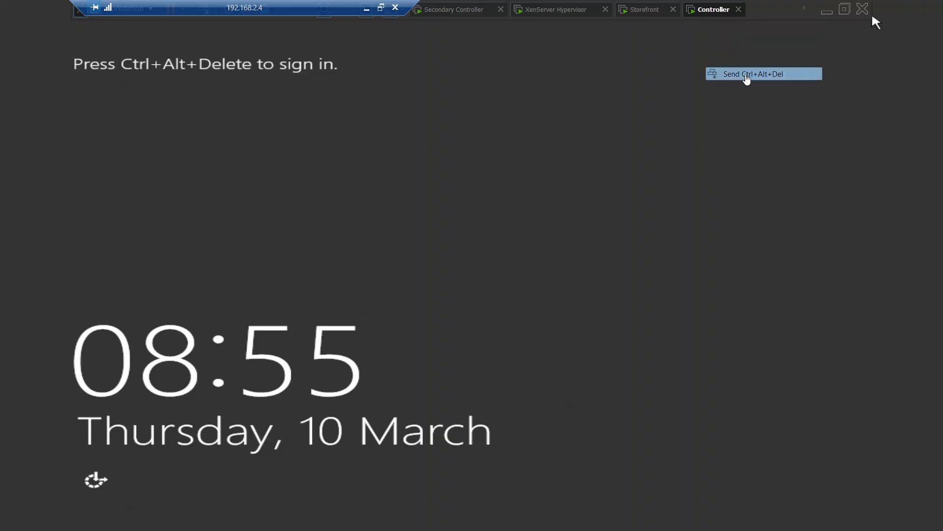
left_click(470, 224)
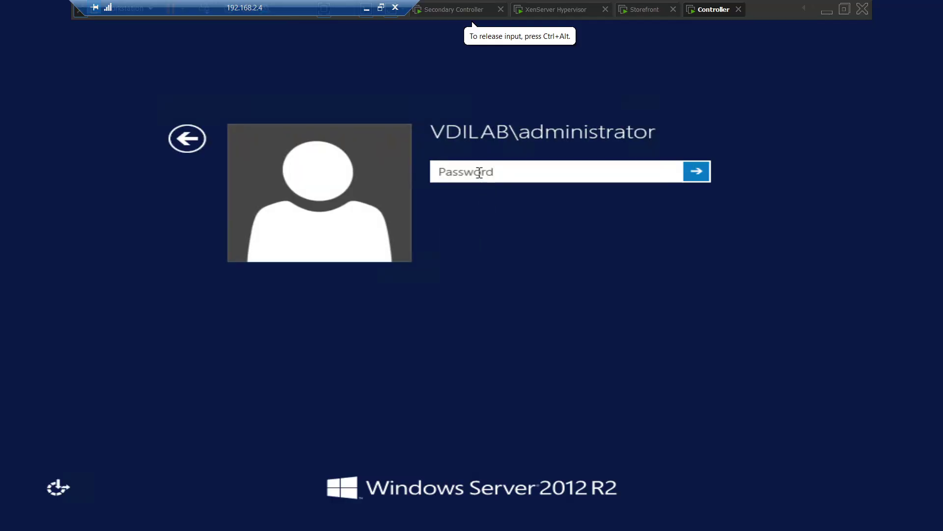
type("****")
type("*****")
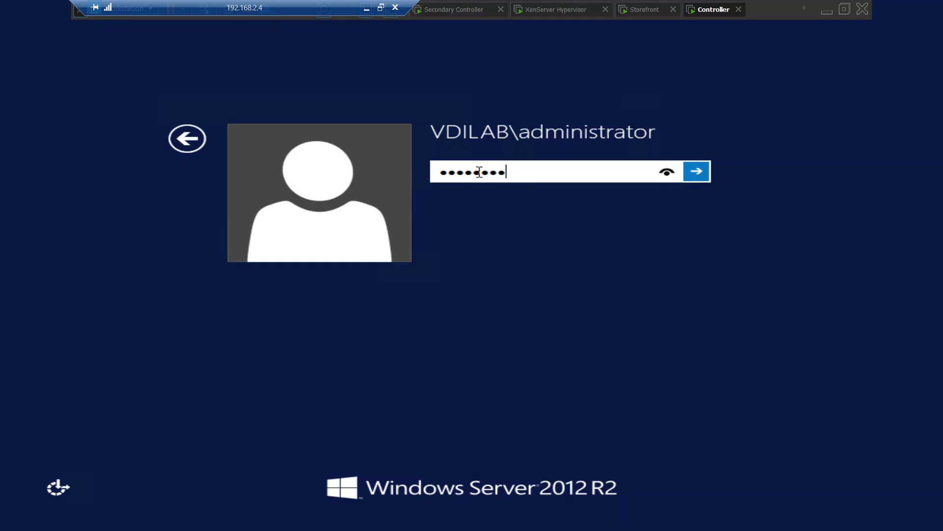
type("***")
key("Return")
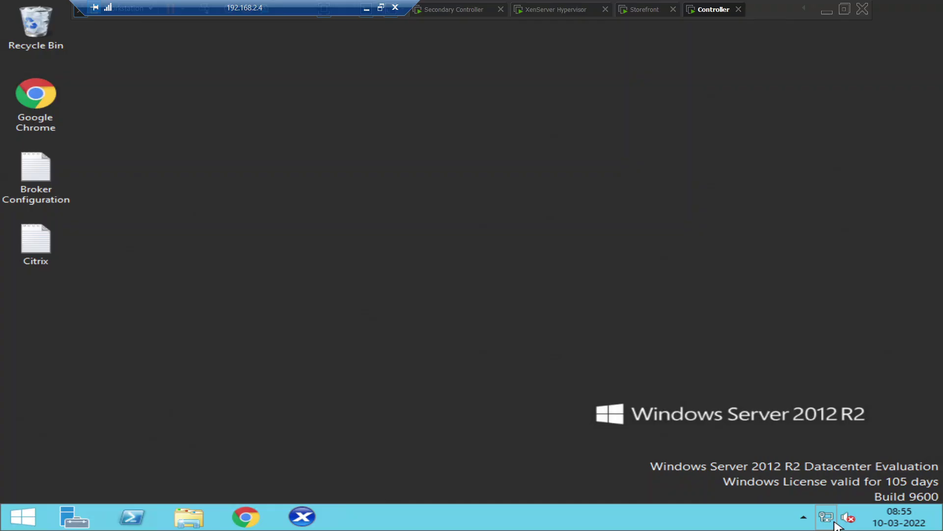
- Re-run Check for Updates from the tray icon and dismiss the up-to-date message
left_click(804, 517)
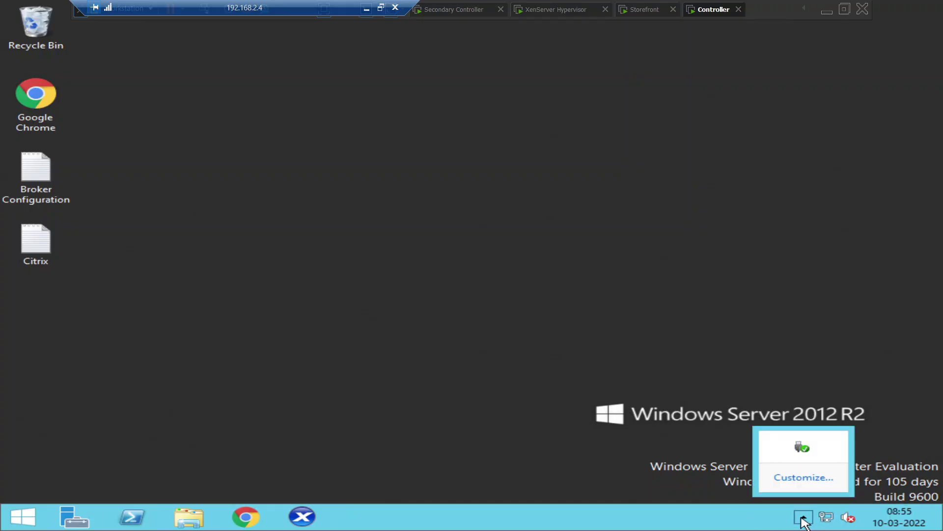
left_click(506, 384)
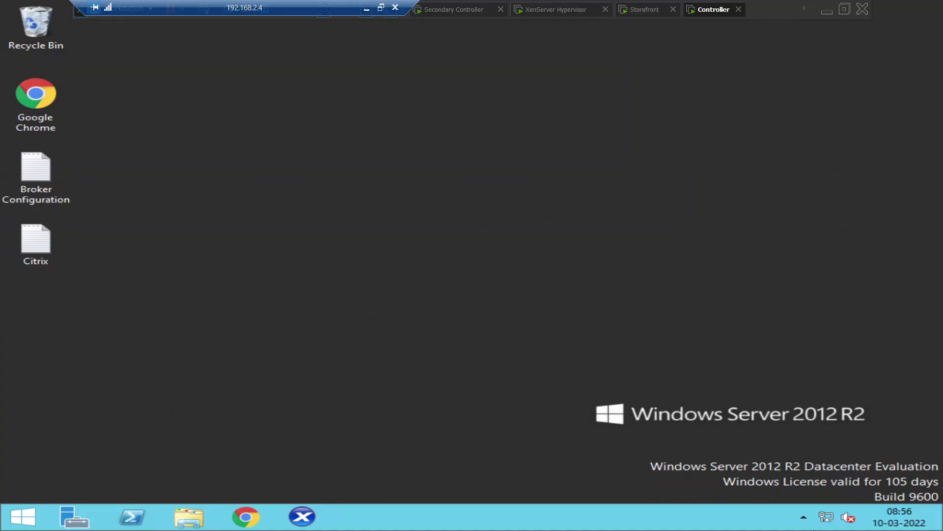
left_click(804, 517)
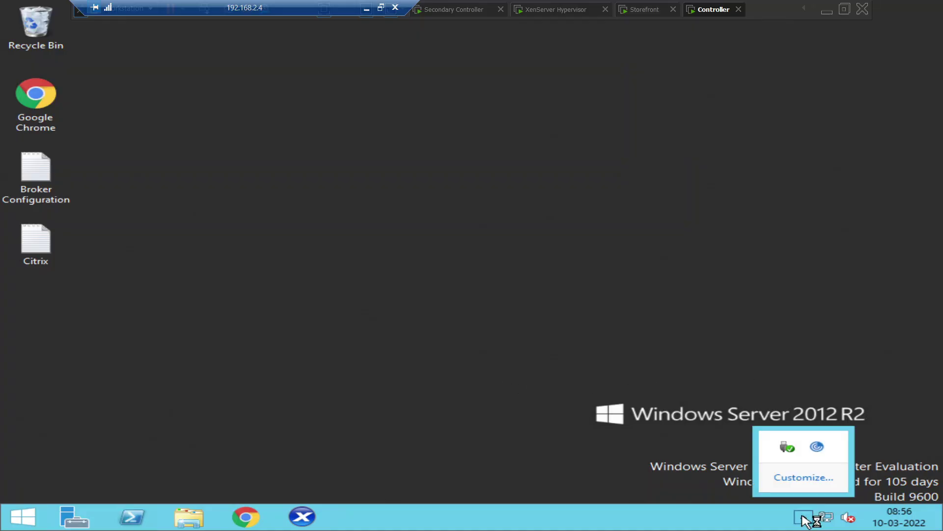
right_click(818, 447)
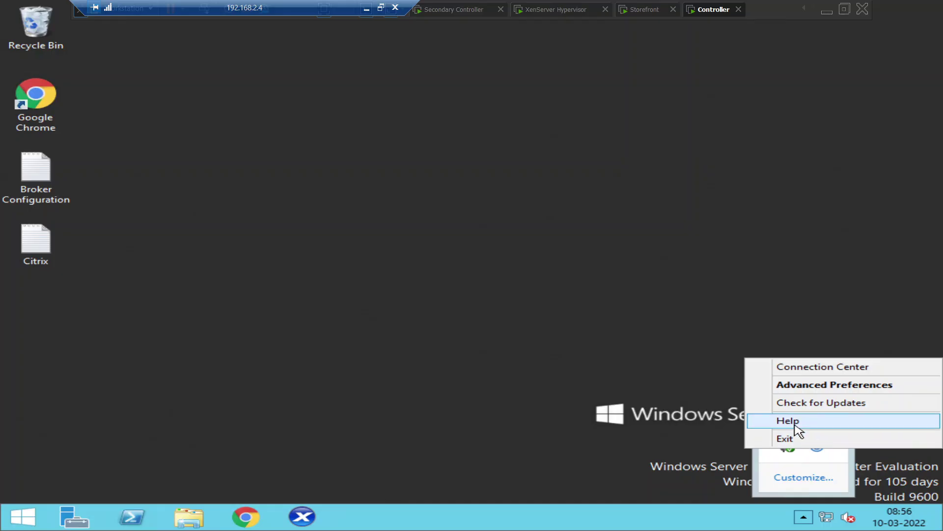
left_click(808, 404)
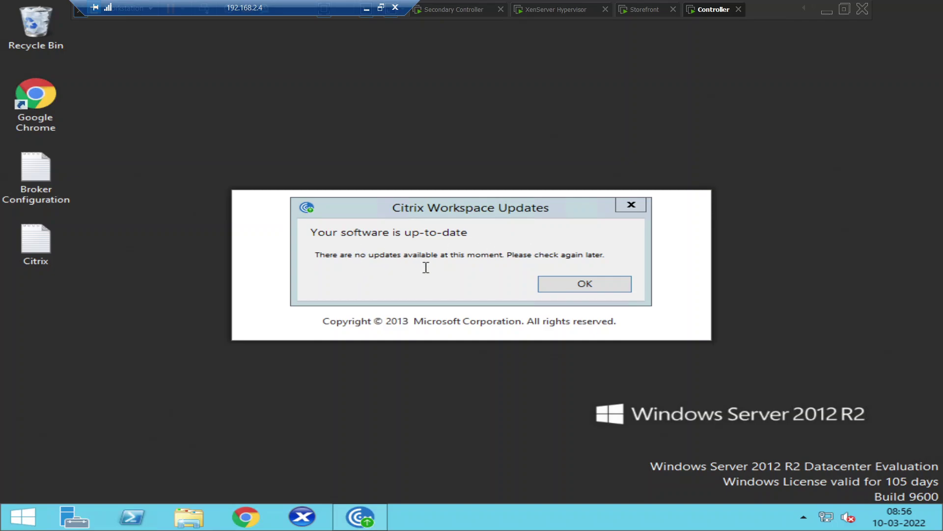
left_click(594, 284)
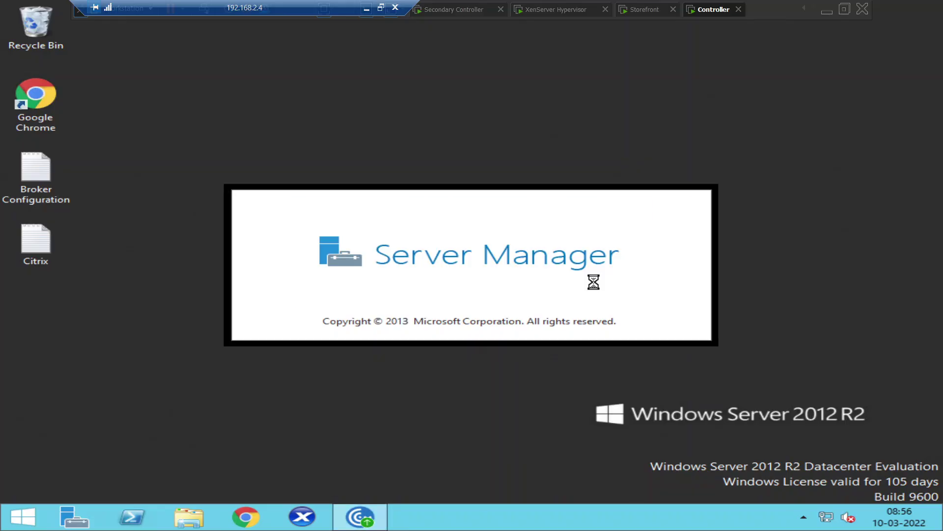
left_click(803, 517)
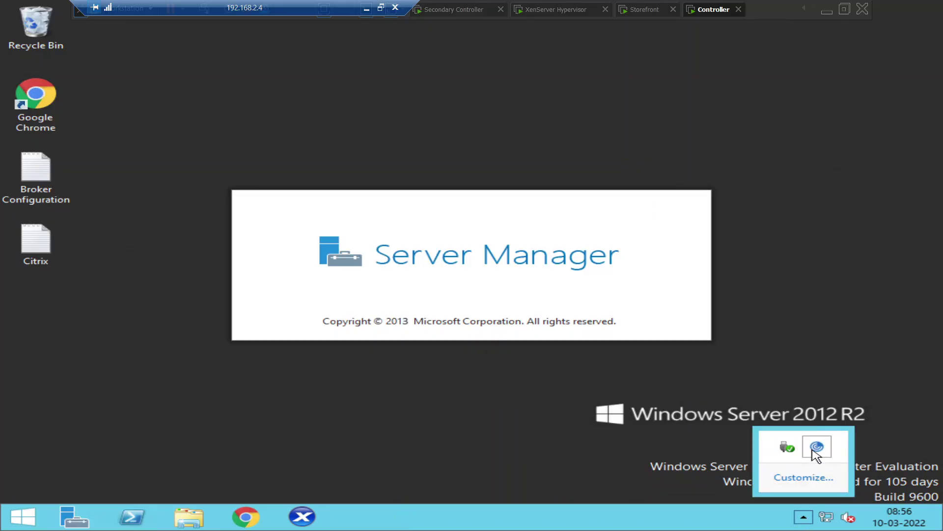
right_click(815, 448)
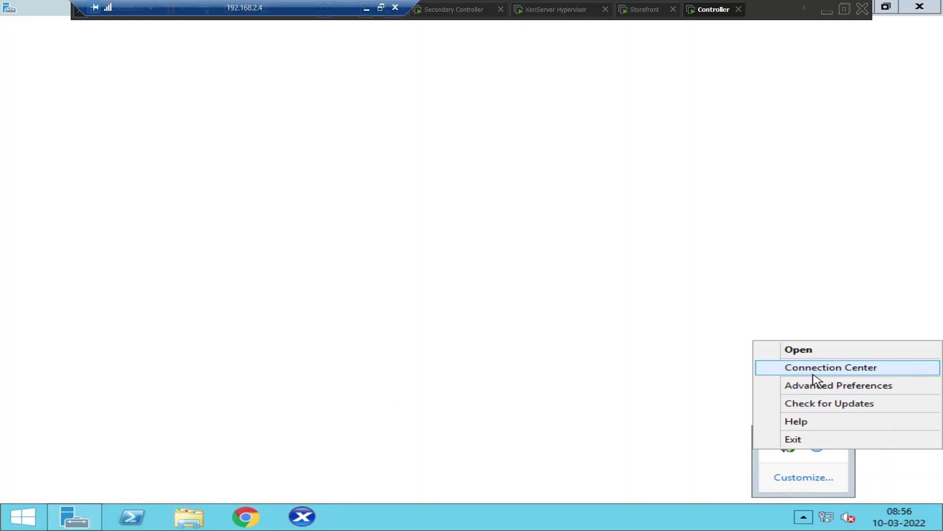
left_click(820, 367)
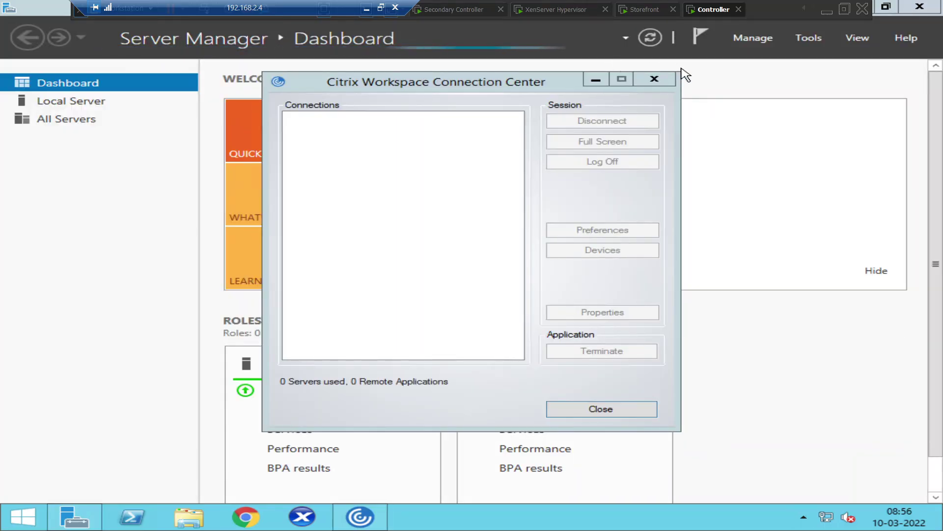
left_click(654, 79)
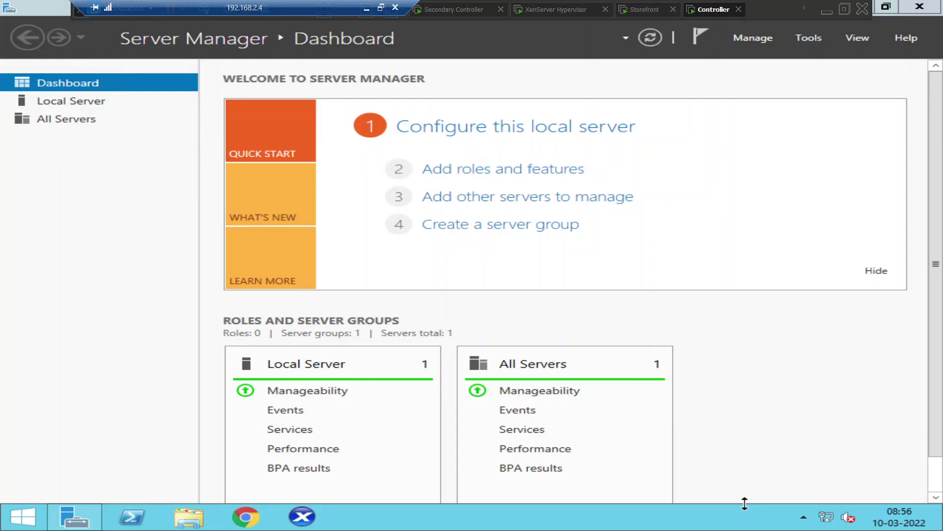
- Open Advanced Preferences from the Citrix Workspace tray icon, showing version 22.2.0.4525 (2202)
left_click(804, 518)
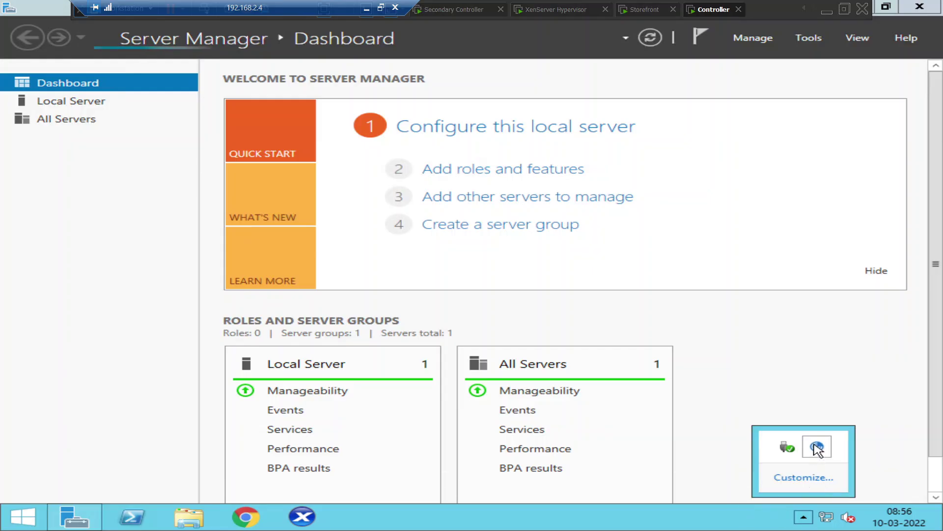
right_click(818, 448)
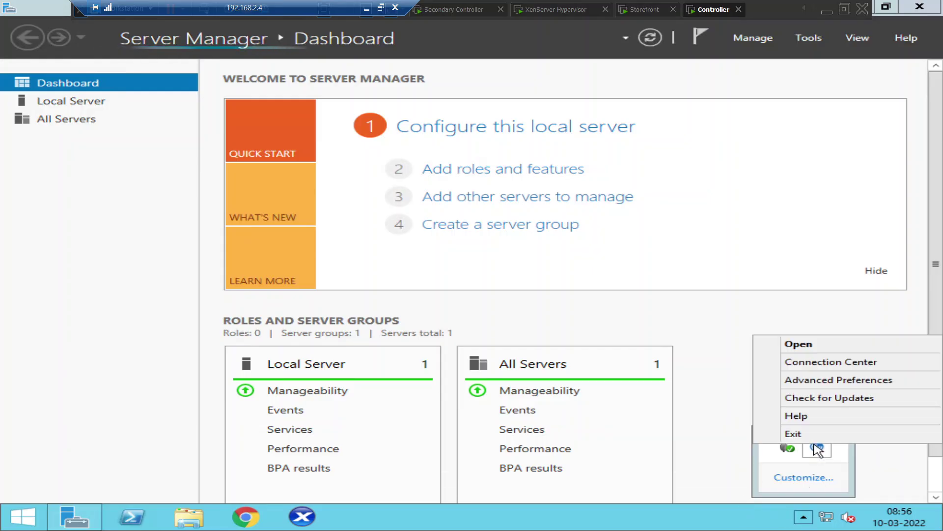
left_click(822, 387)
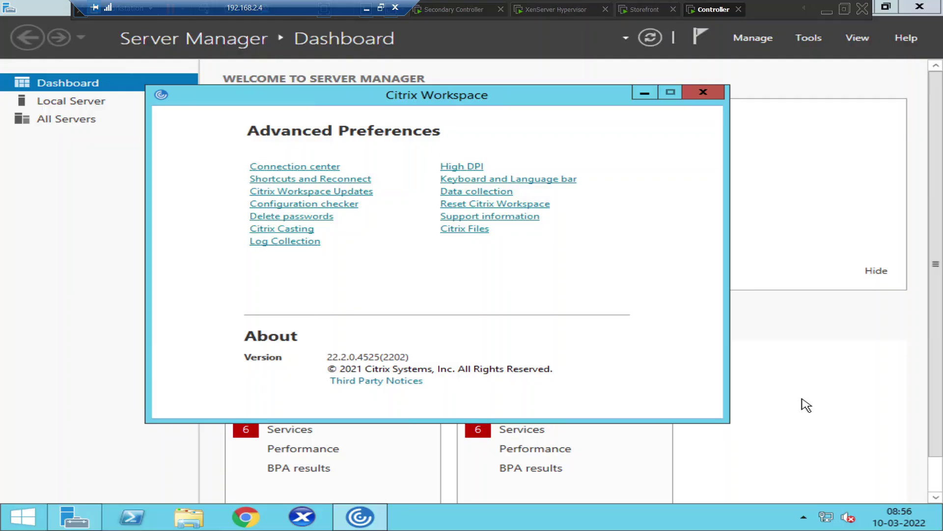